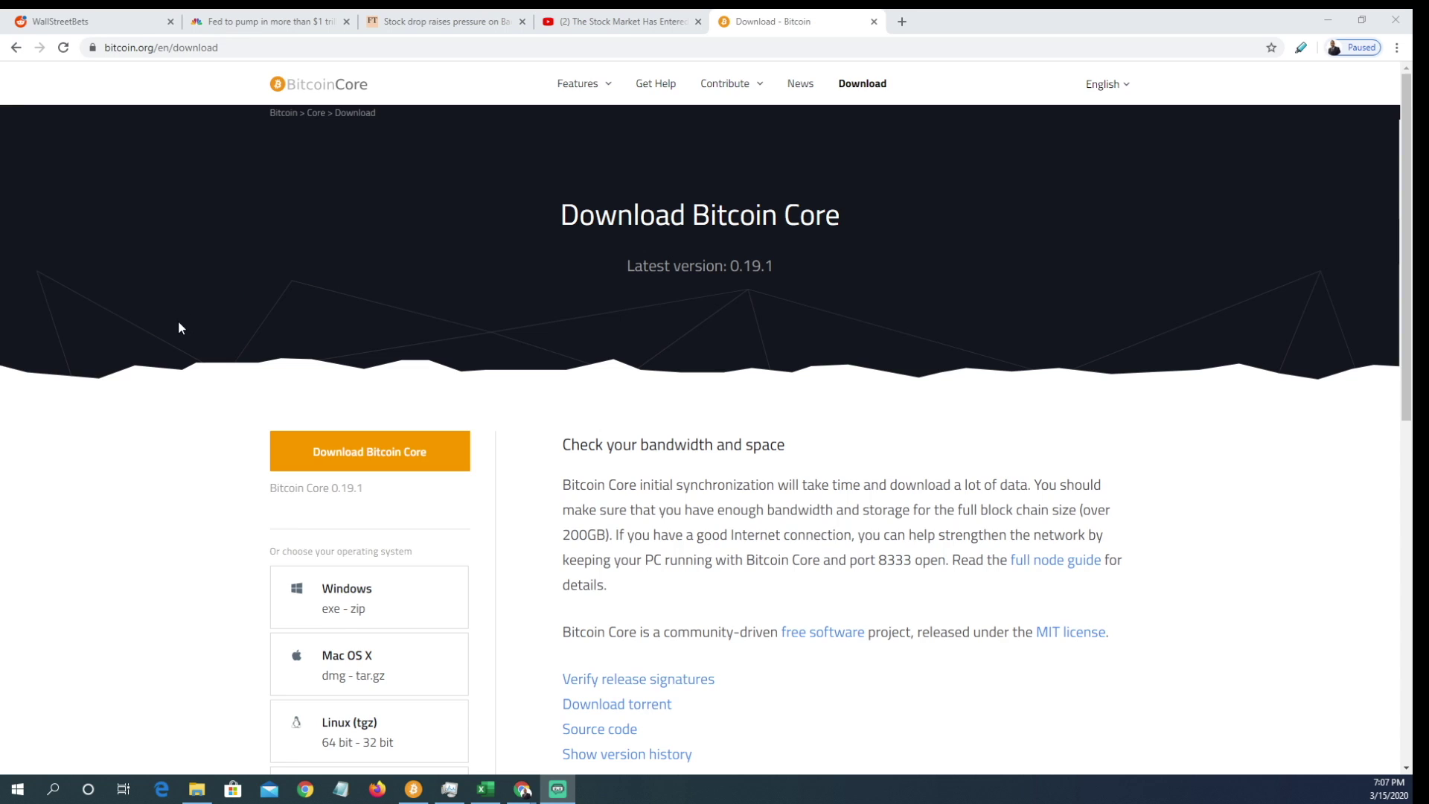
Scroll the bitcoin.org download page to show ARM Linux, Linux (Snap Store) and the Release Signing Keys
{"action": "scroll", "coordinate": [178, 328], "scroll_direction": "down", "scroll_amount": 2}
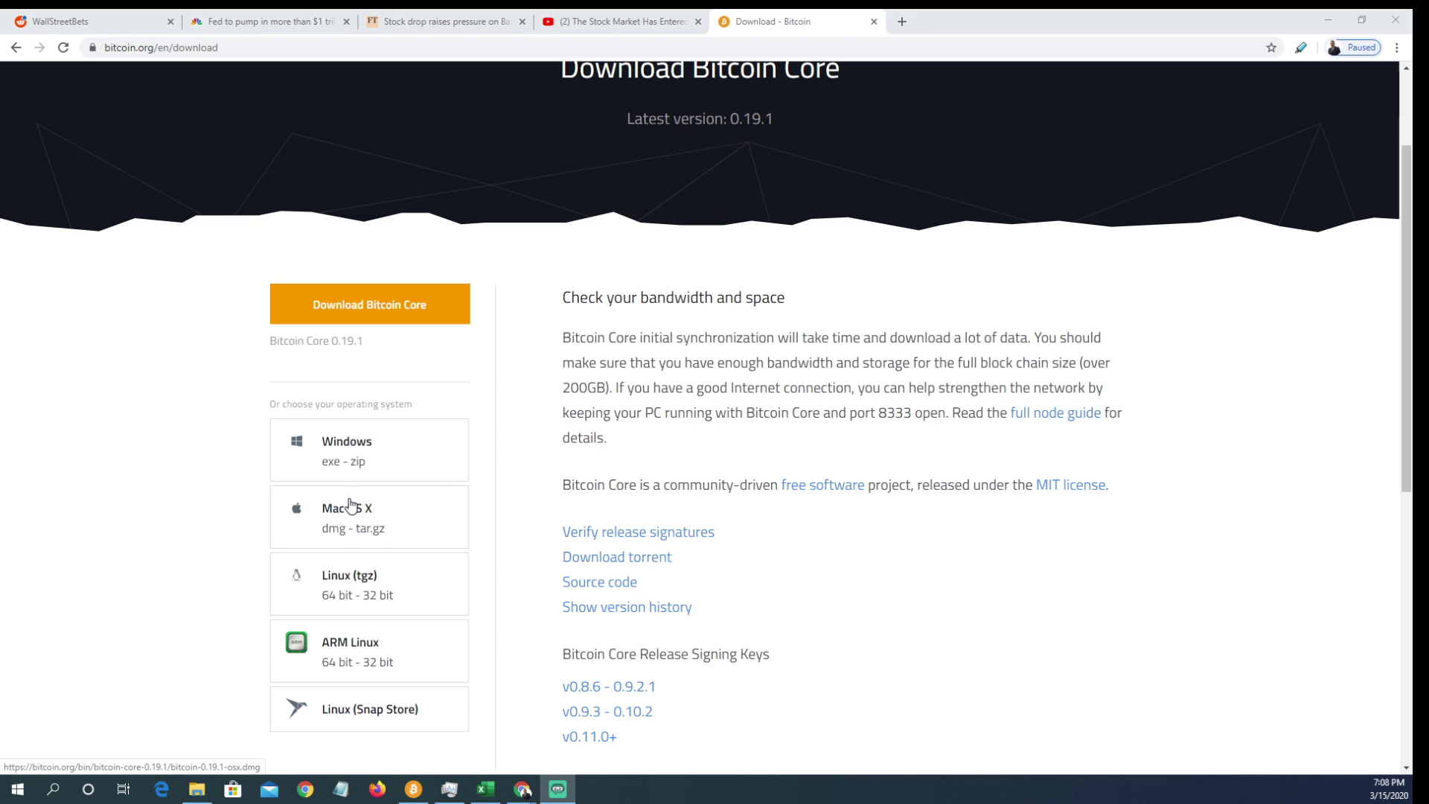
Bring the Bitcoin Core wallet forward on its Receive page listing the 3/13/2020 request, then view Settings
{"action": "left_click", "coordinate": [413, 789]}
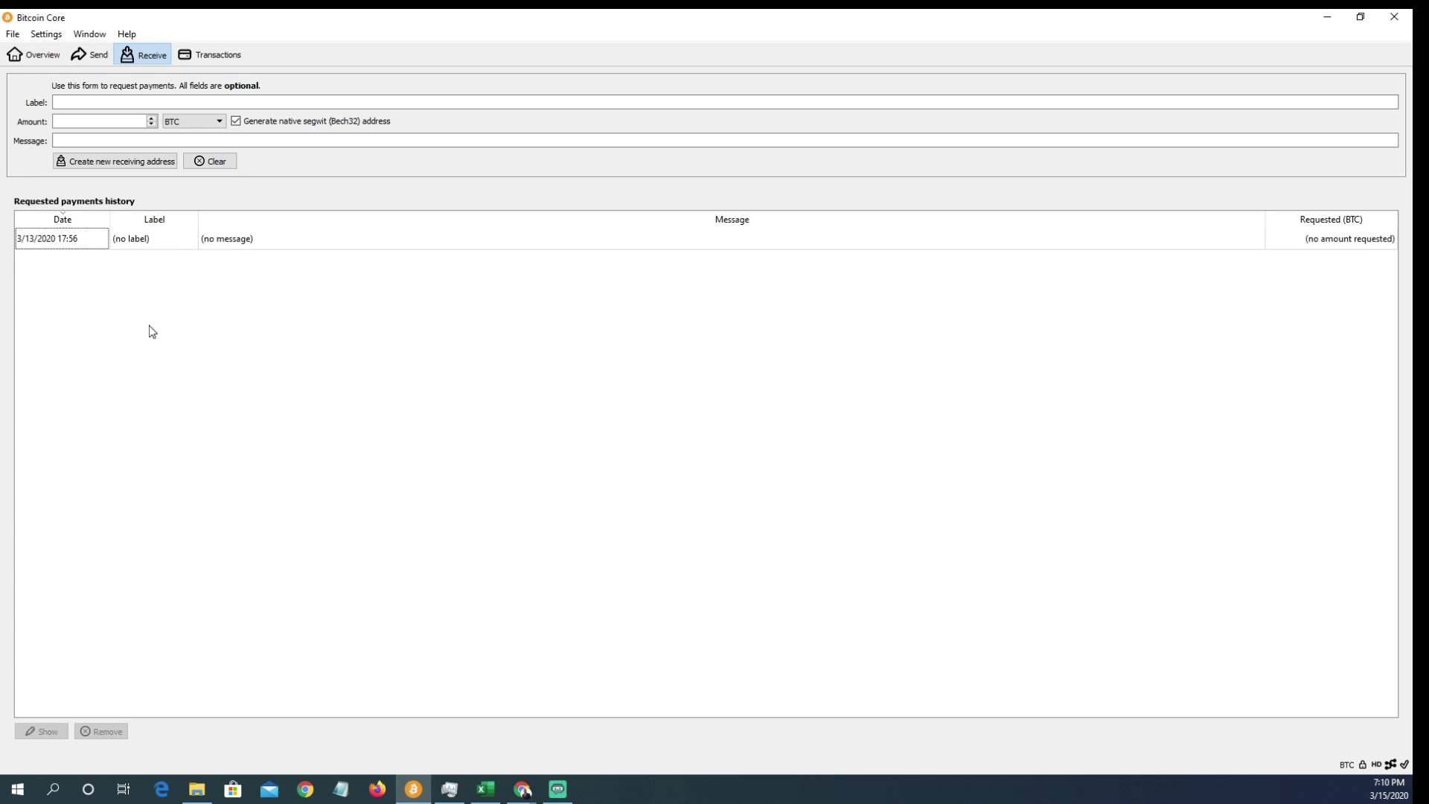
{"action": "left_click", "coordinate": [46, 35]}
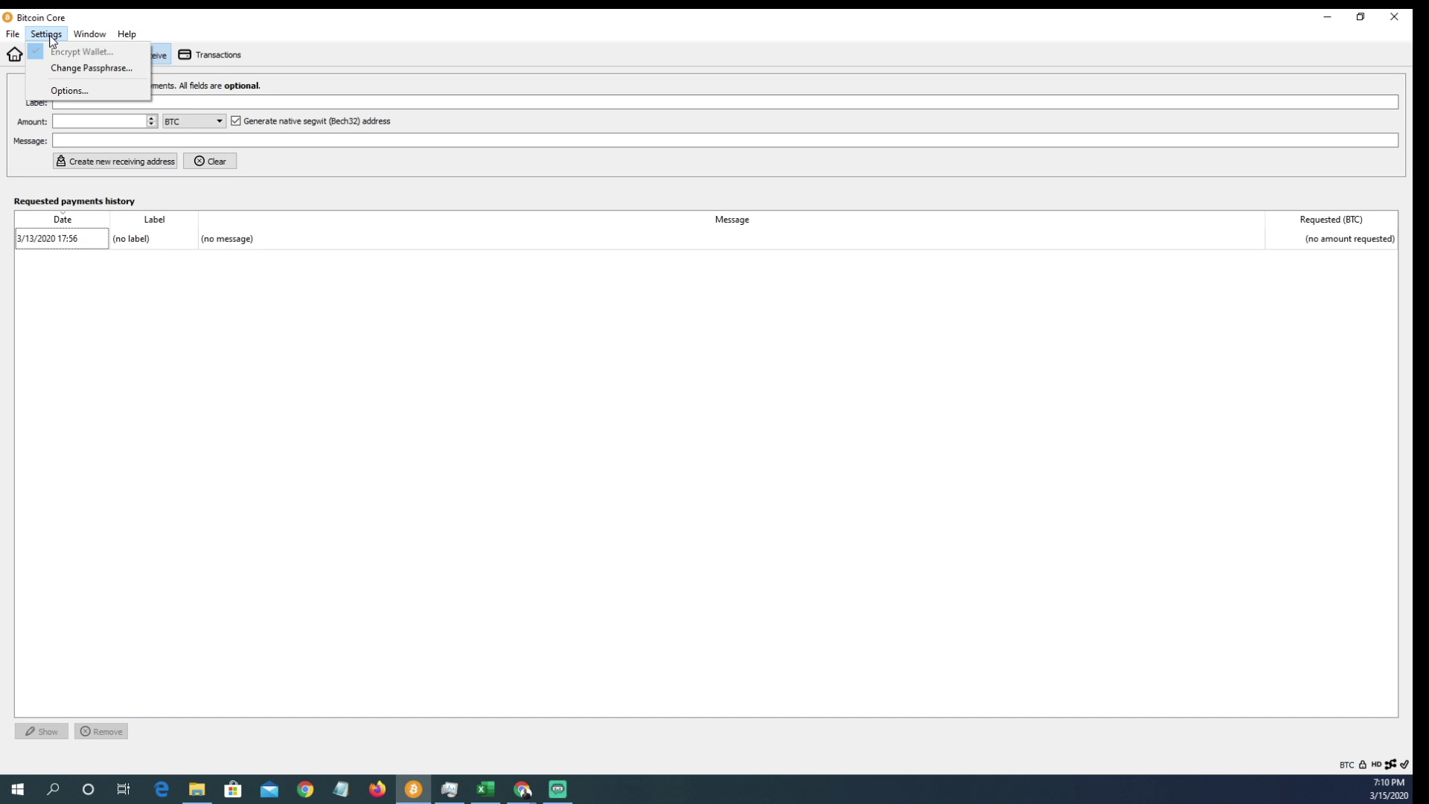
Switch from the Settings menu to the Help menu, listing entries such as About Bitcoin Core
{"action": "mouse_move", "coordinate": [126, 34]}
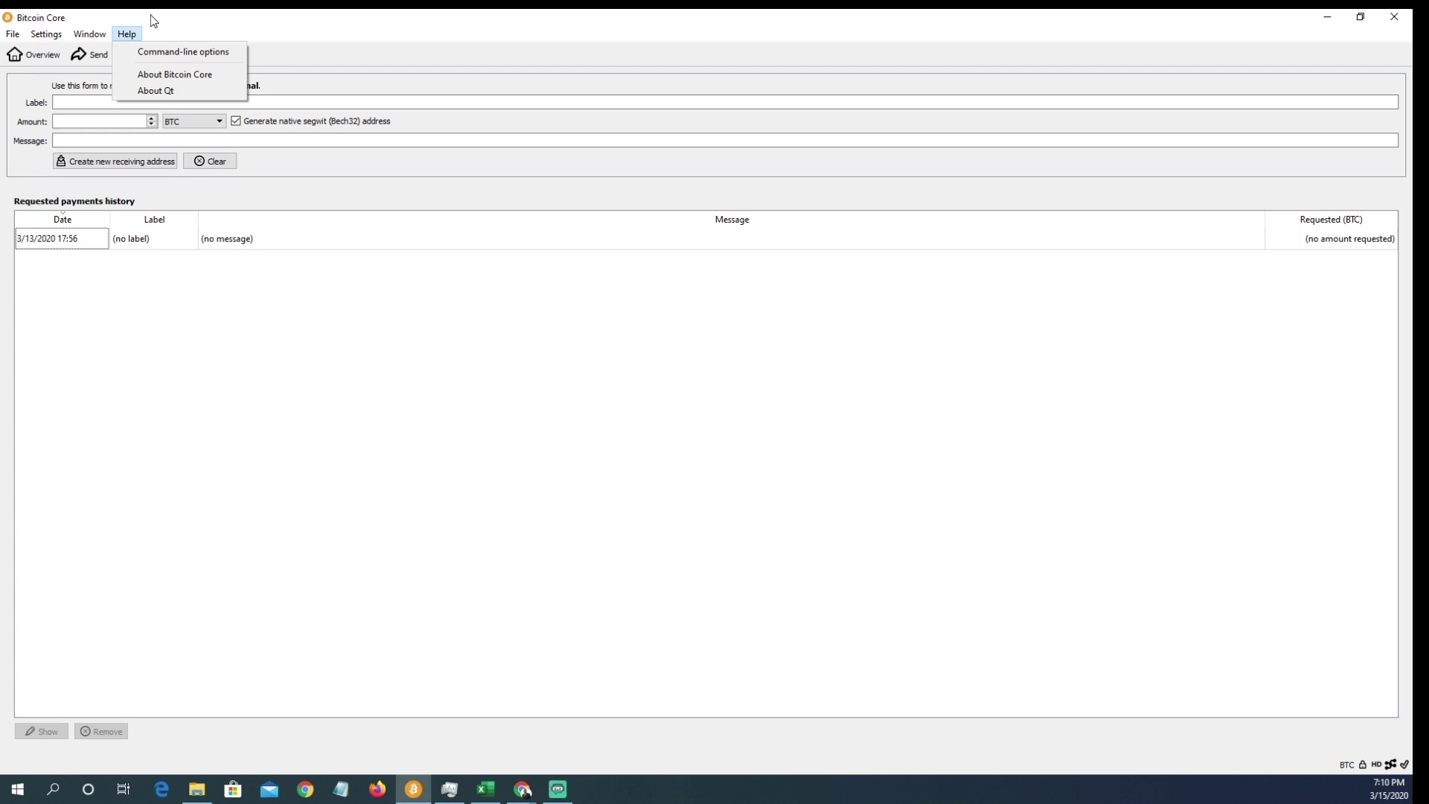
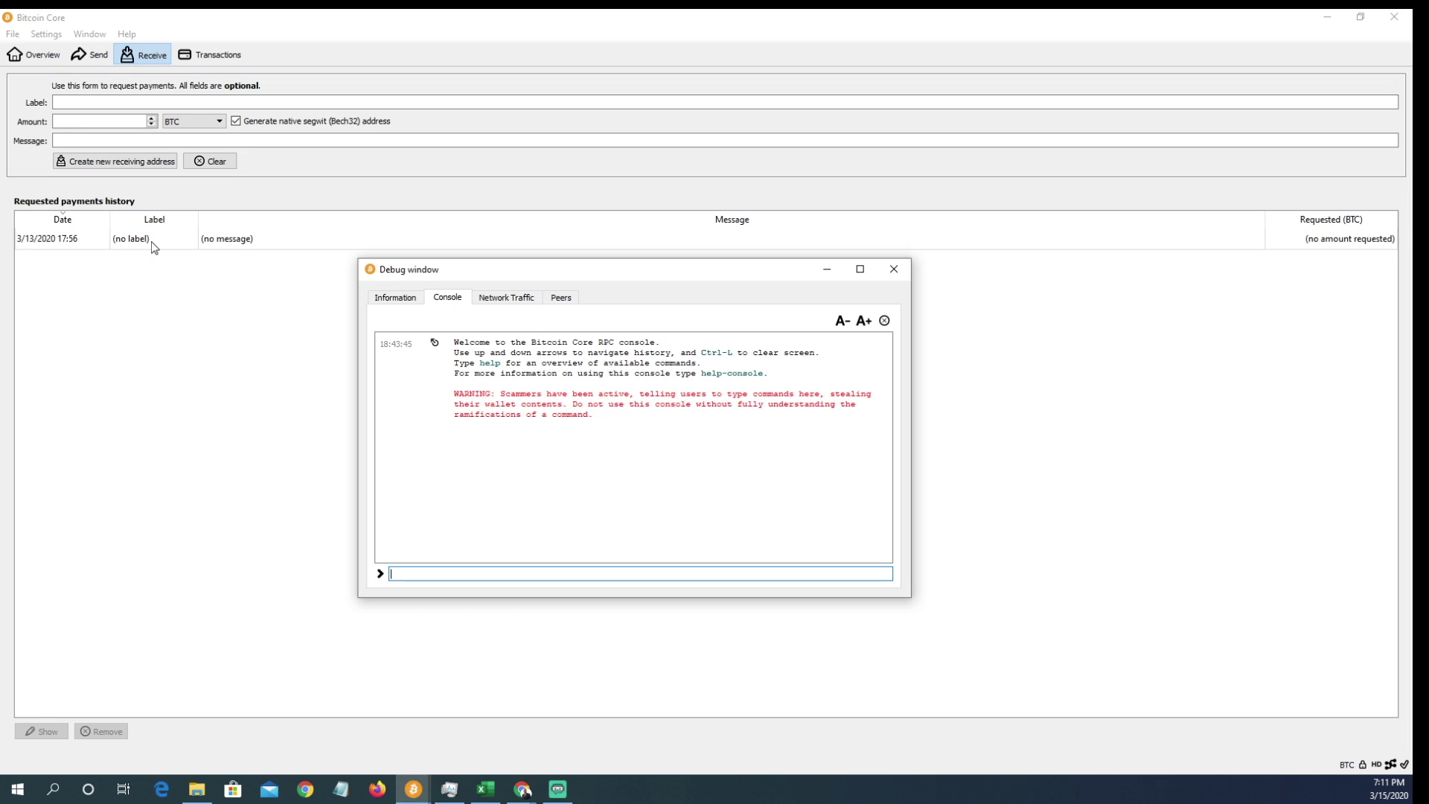
Unlock the wallet by running walletpassphrase with the wallet passphrase and a 120-second timeout
{"action": "type", "text": "wal"}
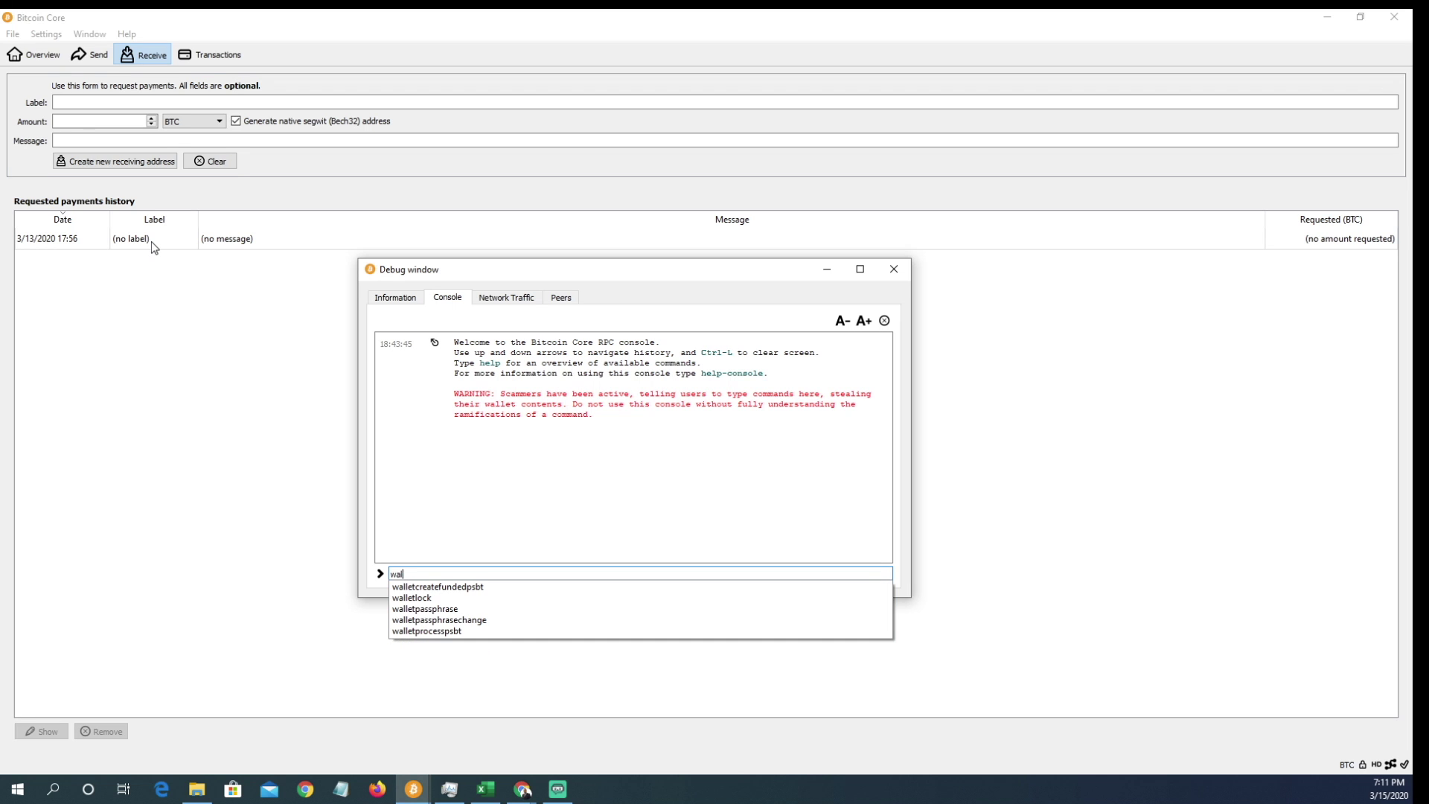
{"action": "type", "text": "letpassphrase"}
{"action": "left_click", "coordinate": [426, 610]}
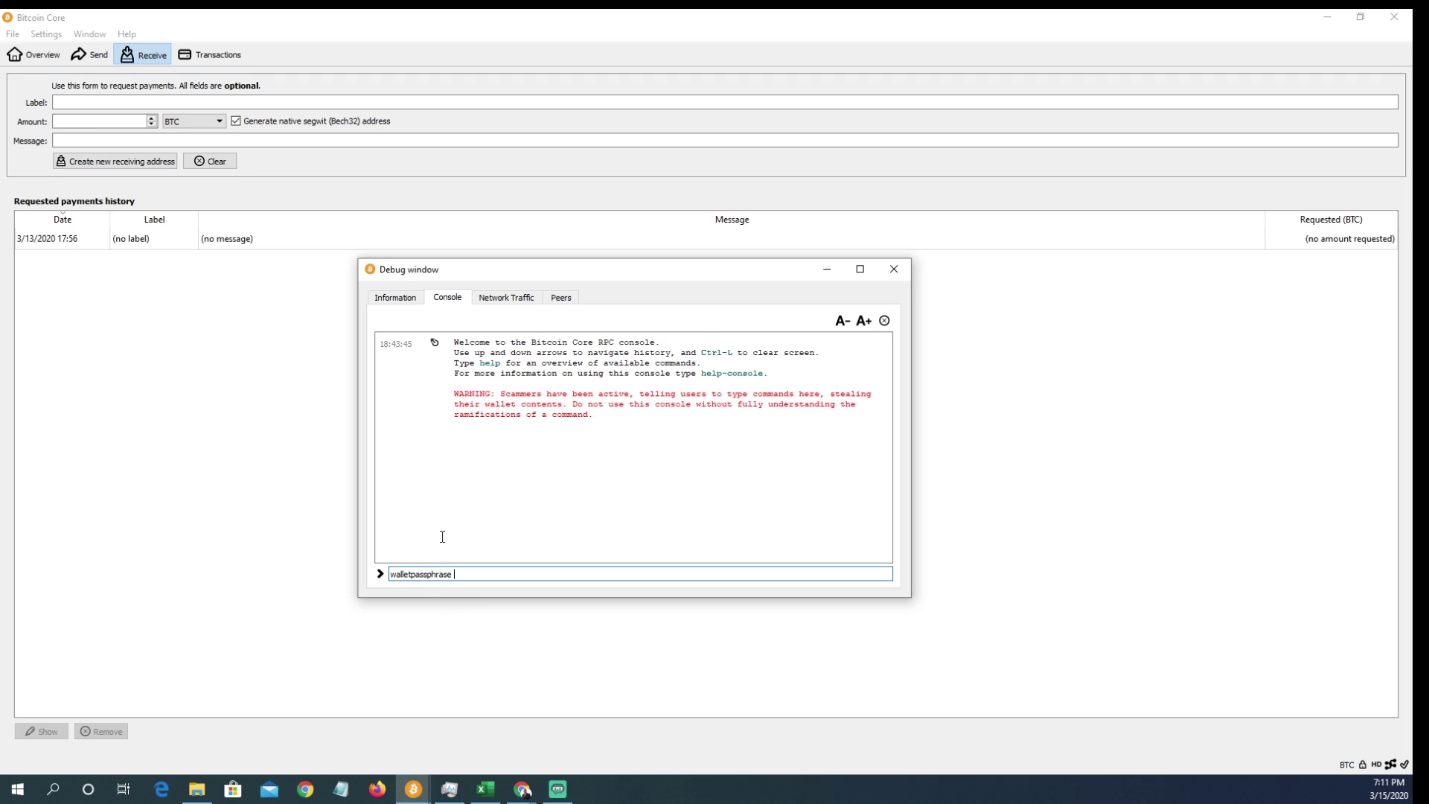
{"action": "key", "text": "Return"}
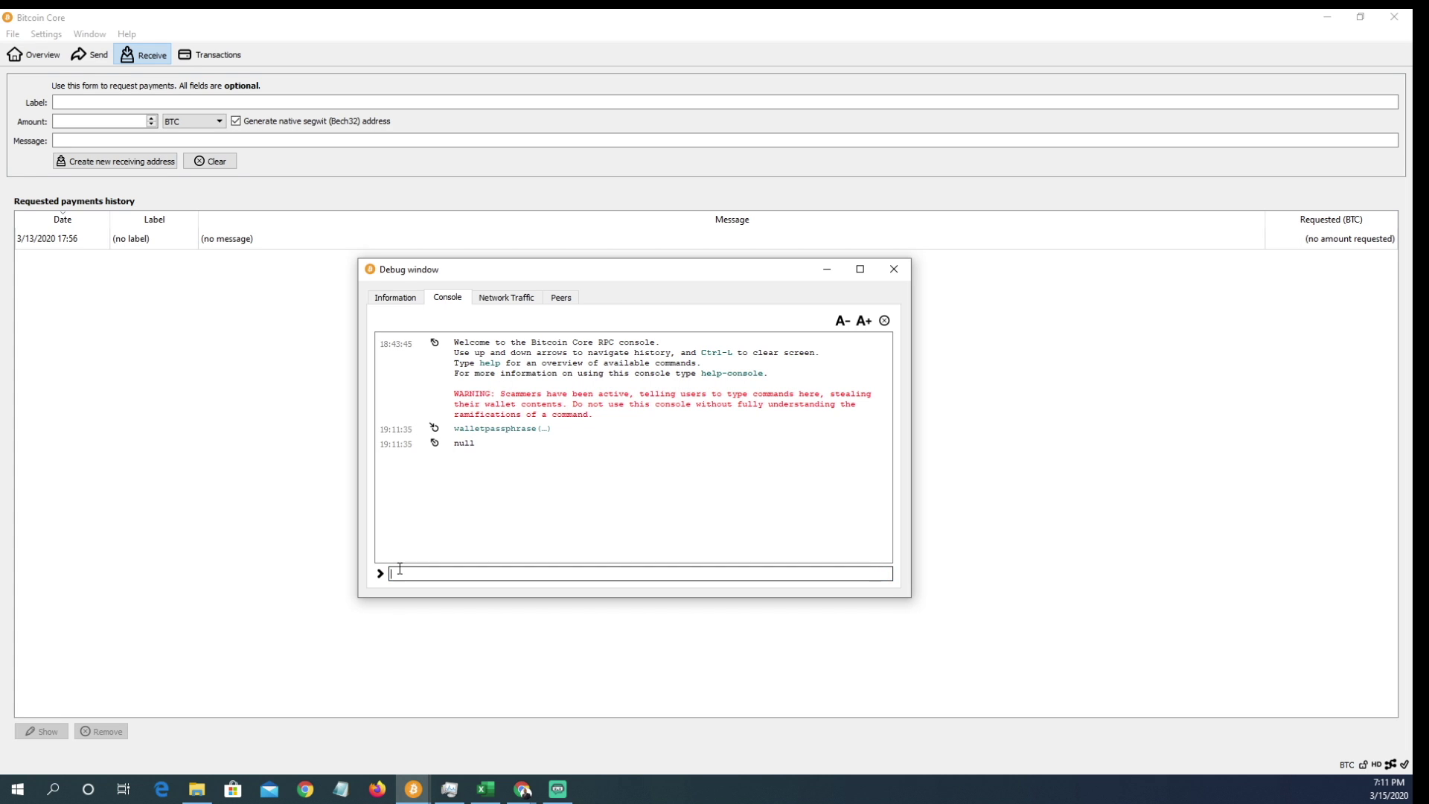
Run dumpprivkey on the pasted receiving address to print its private key
{"action": "type", "text": "du"}
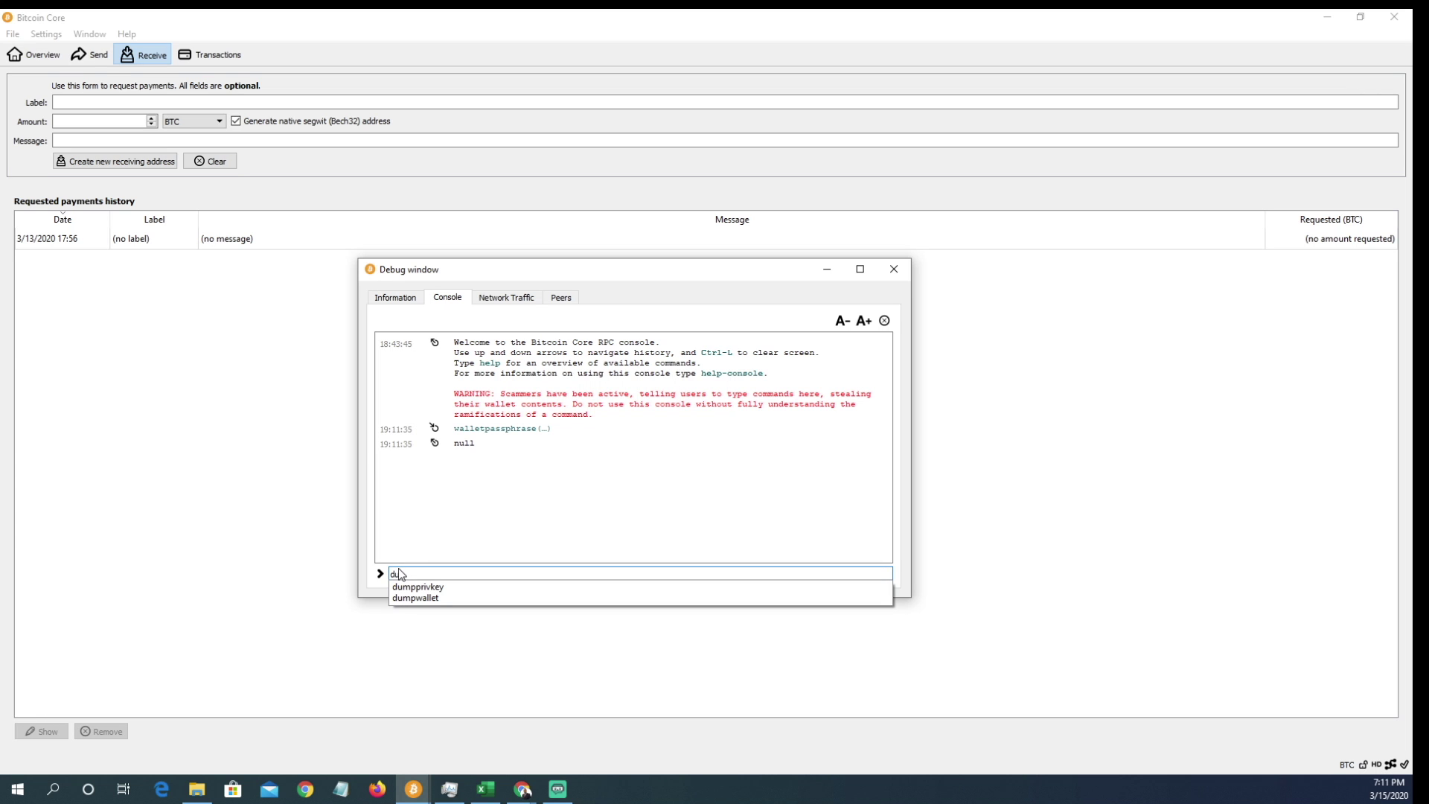
{"action": "key", "text": "Down"}
{"action": "key", "text": "Return"}
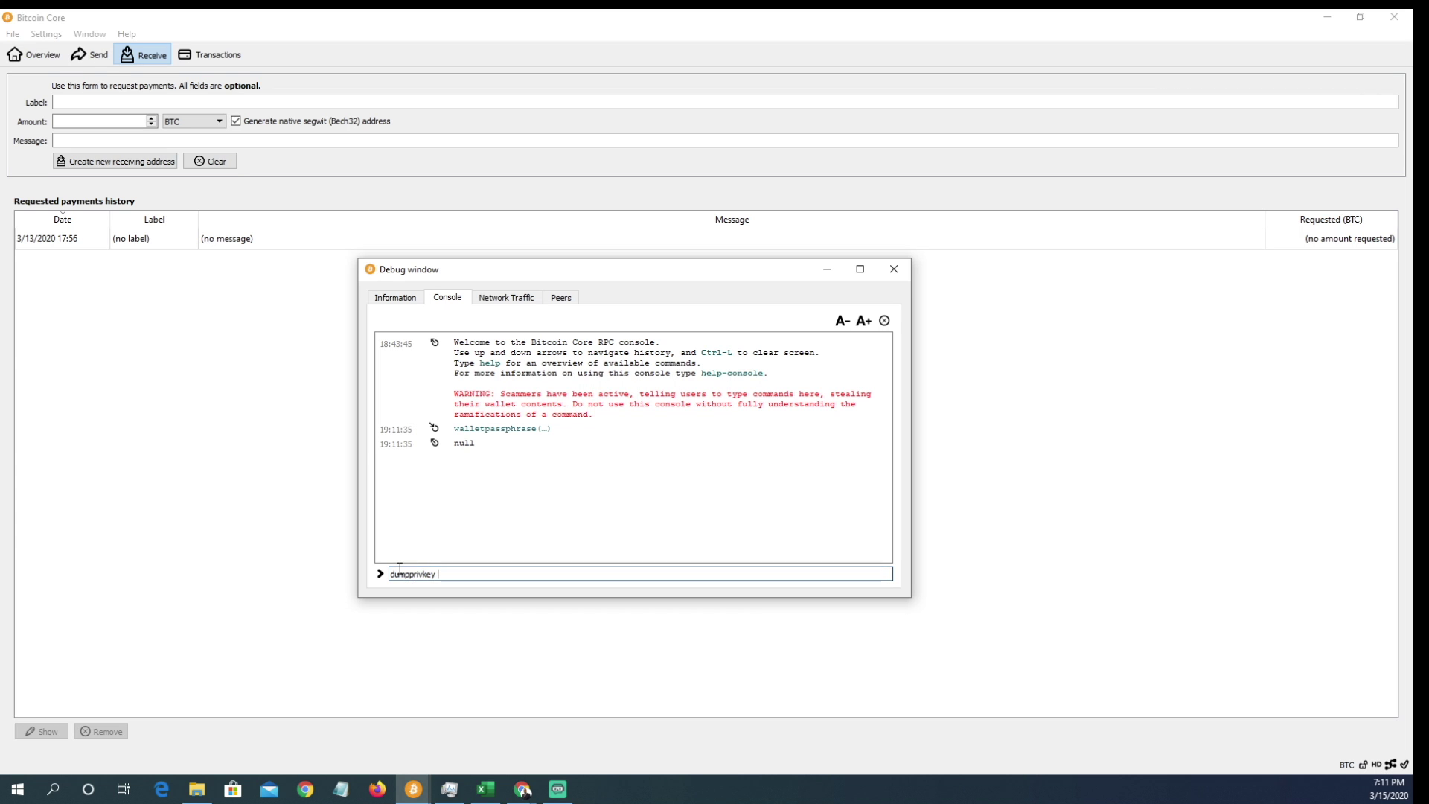
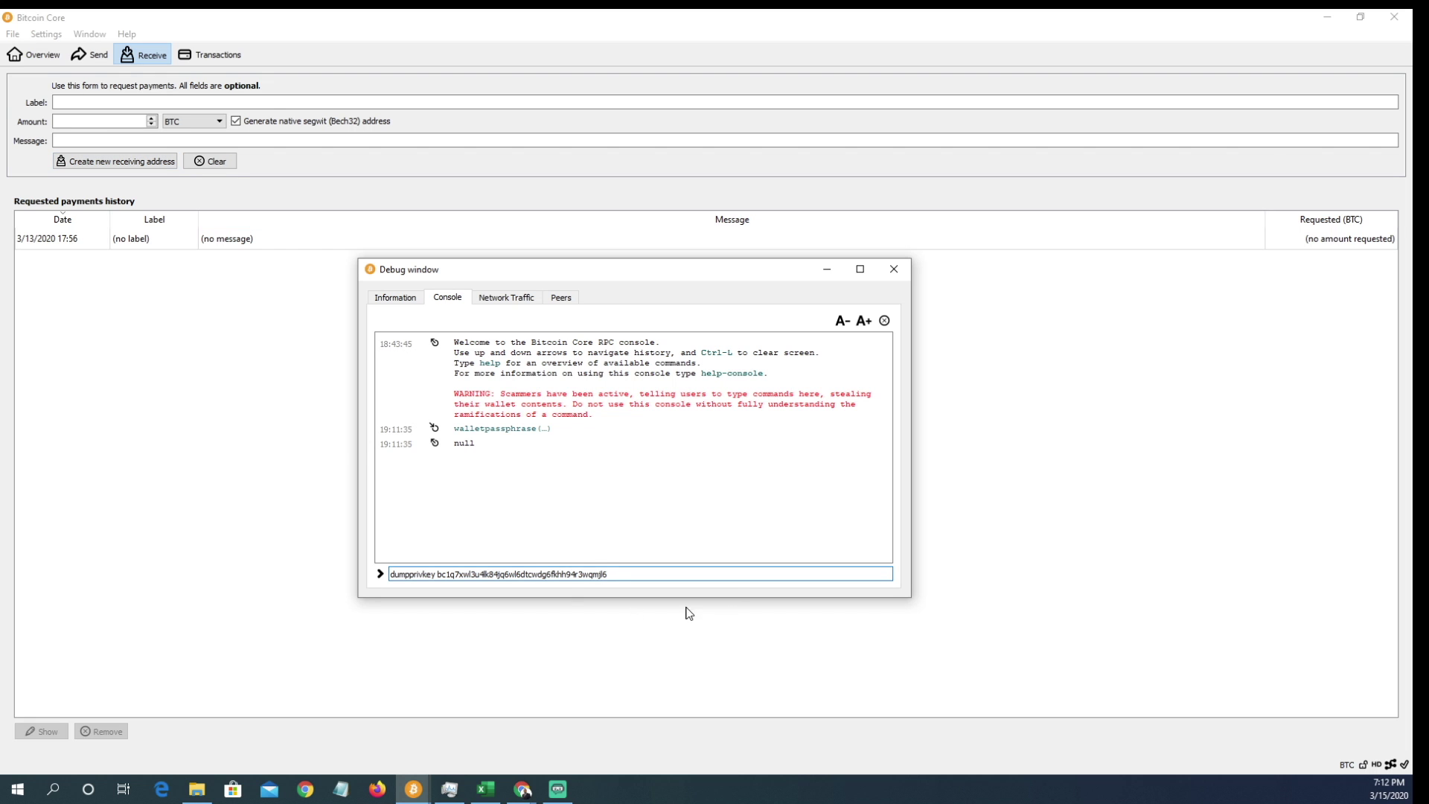
{"action": "key", "text": "Return"}
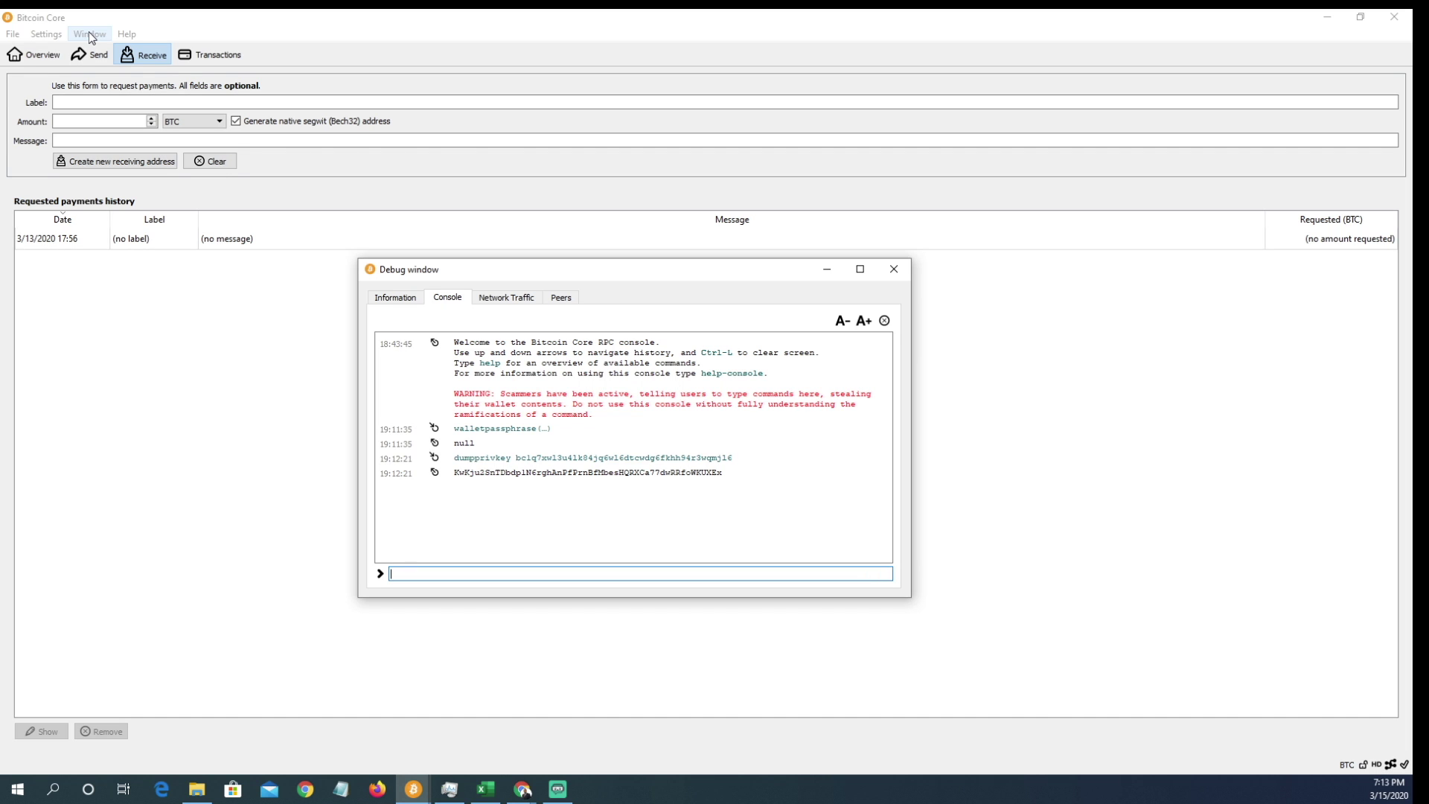
{"action": "left_click", "coordinate": [540, 574]}
Re-run dumpprivkey for the pasted address, which now fails with the code -13 locked-wallet error
{"action": "type", "text": "du"}
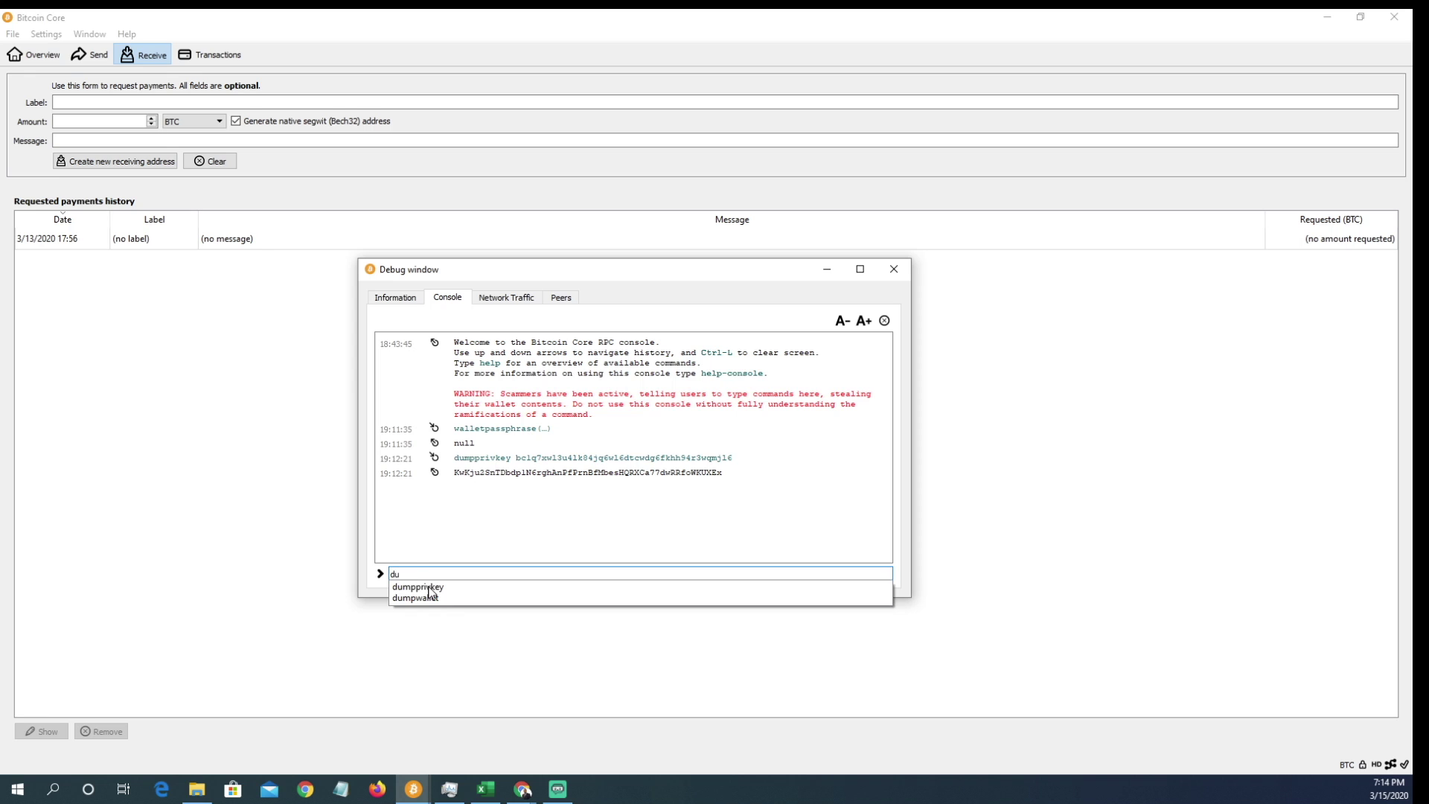
{"action": "left_click", "coordinate": [429, 588]}
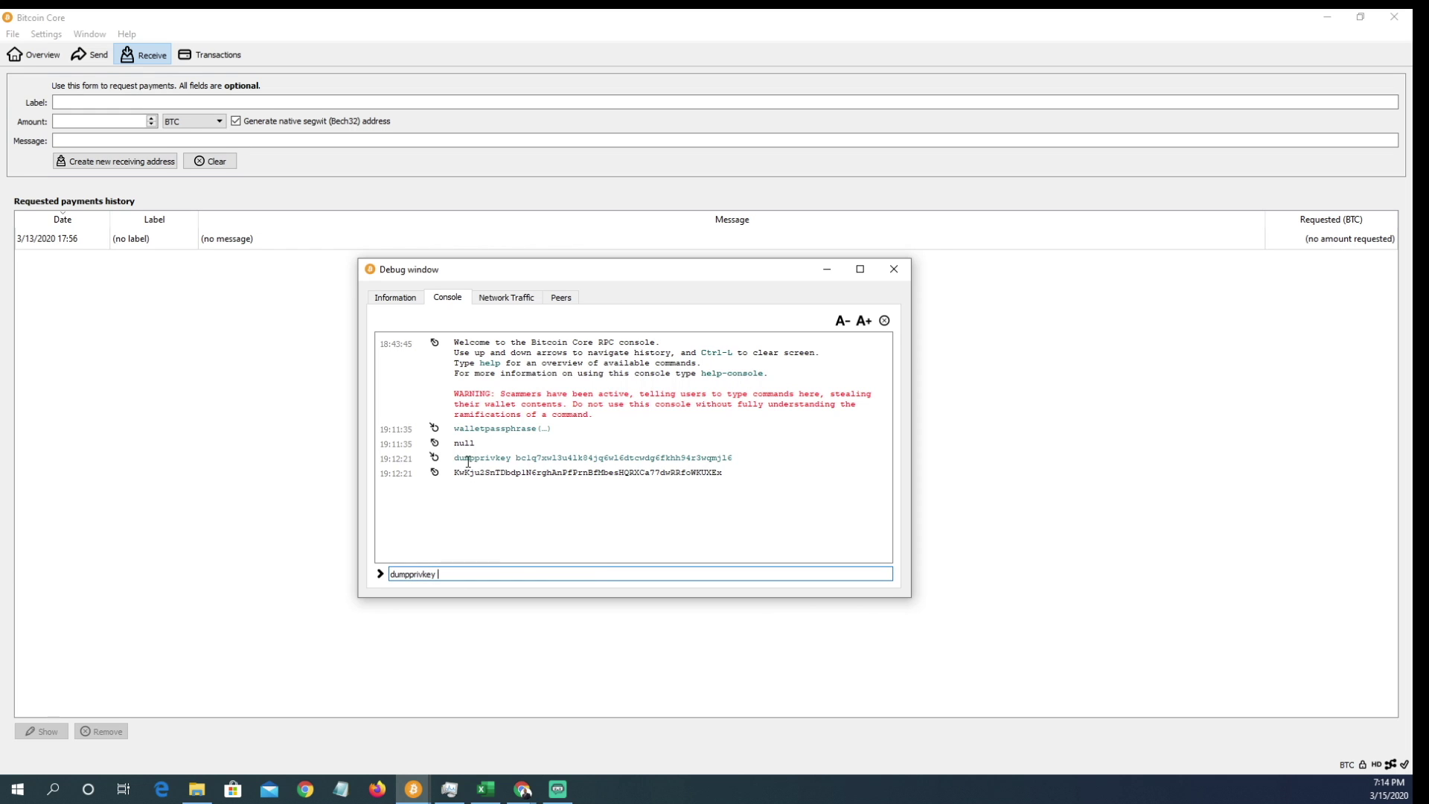
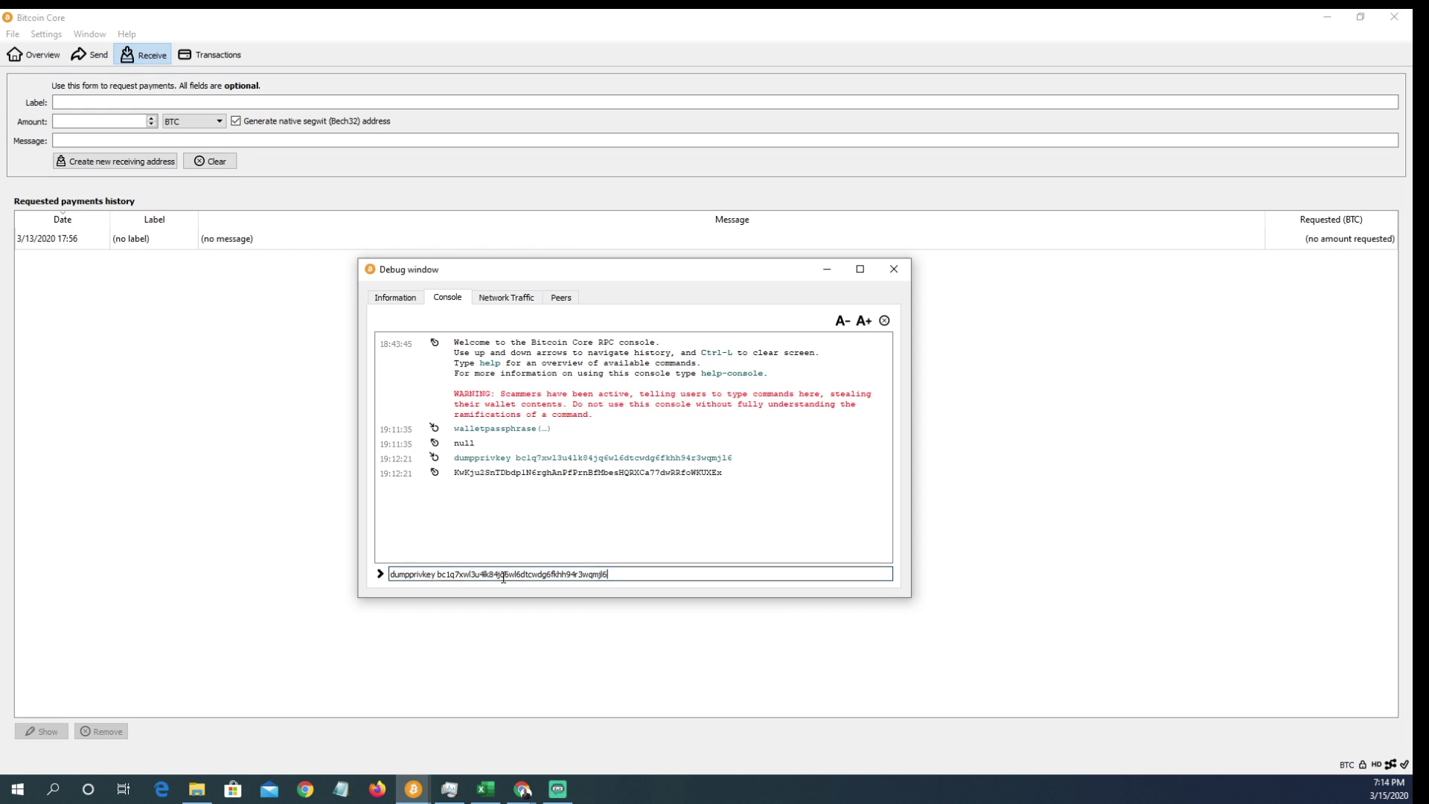
{"action": "key", "text": "Return"}
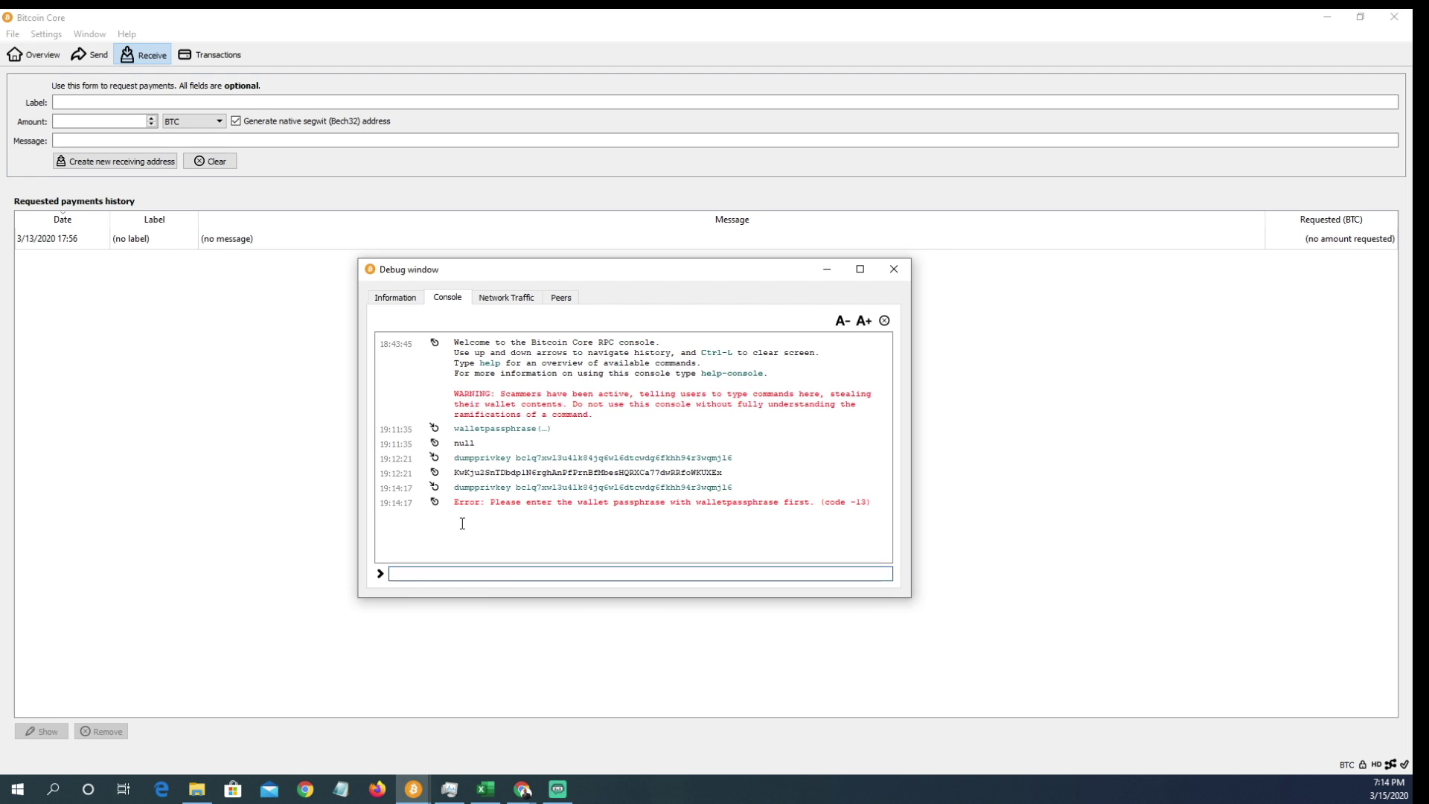
Unlock the wallet again with walletpassphrase, the wallet passphrase and 120 seconds, correcting a typo
{"action": "type", "text": "wal"}
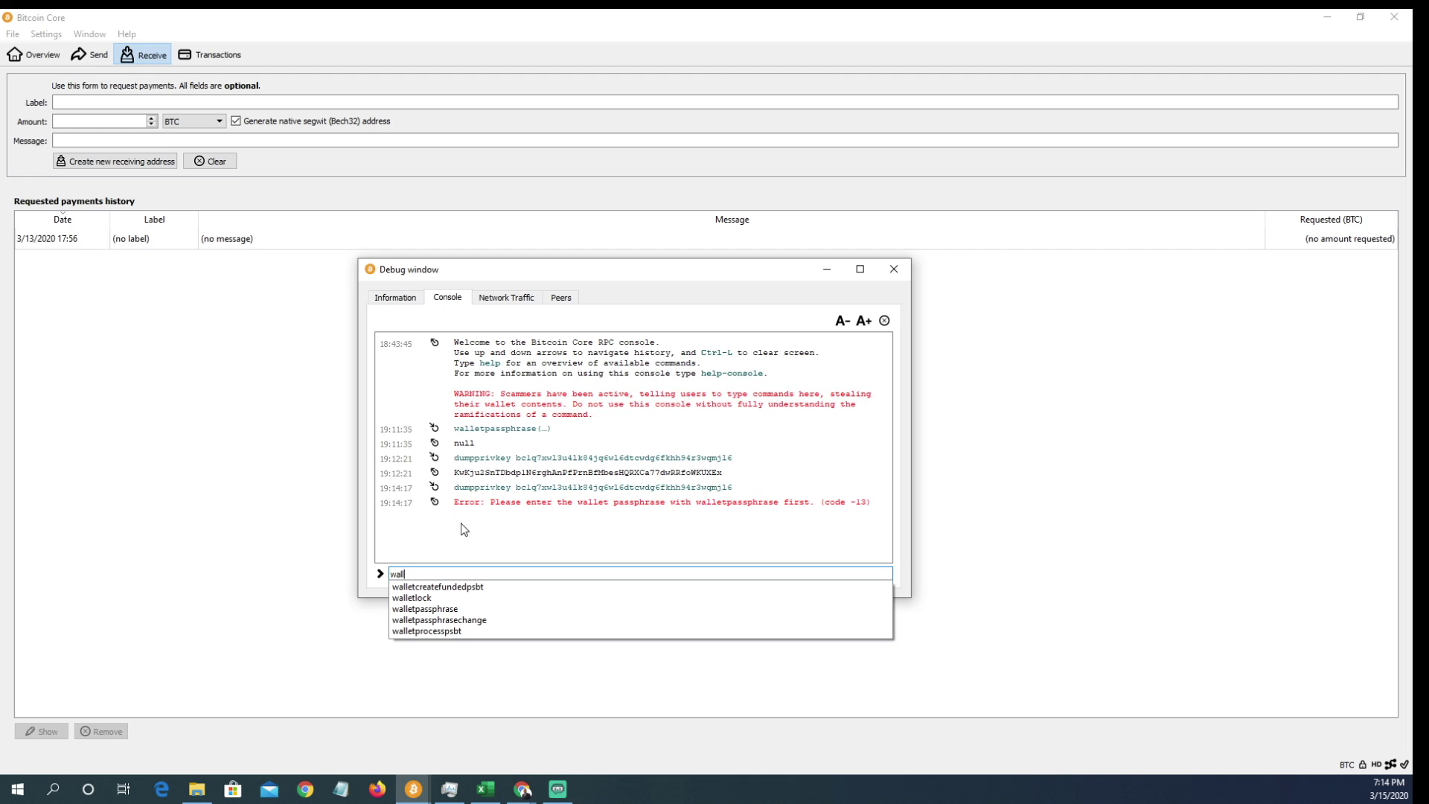
{"action": "type", "text": "l"}
{"action": "left_click", "coordinate": [476, 609]}
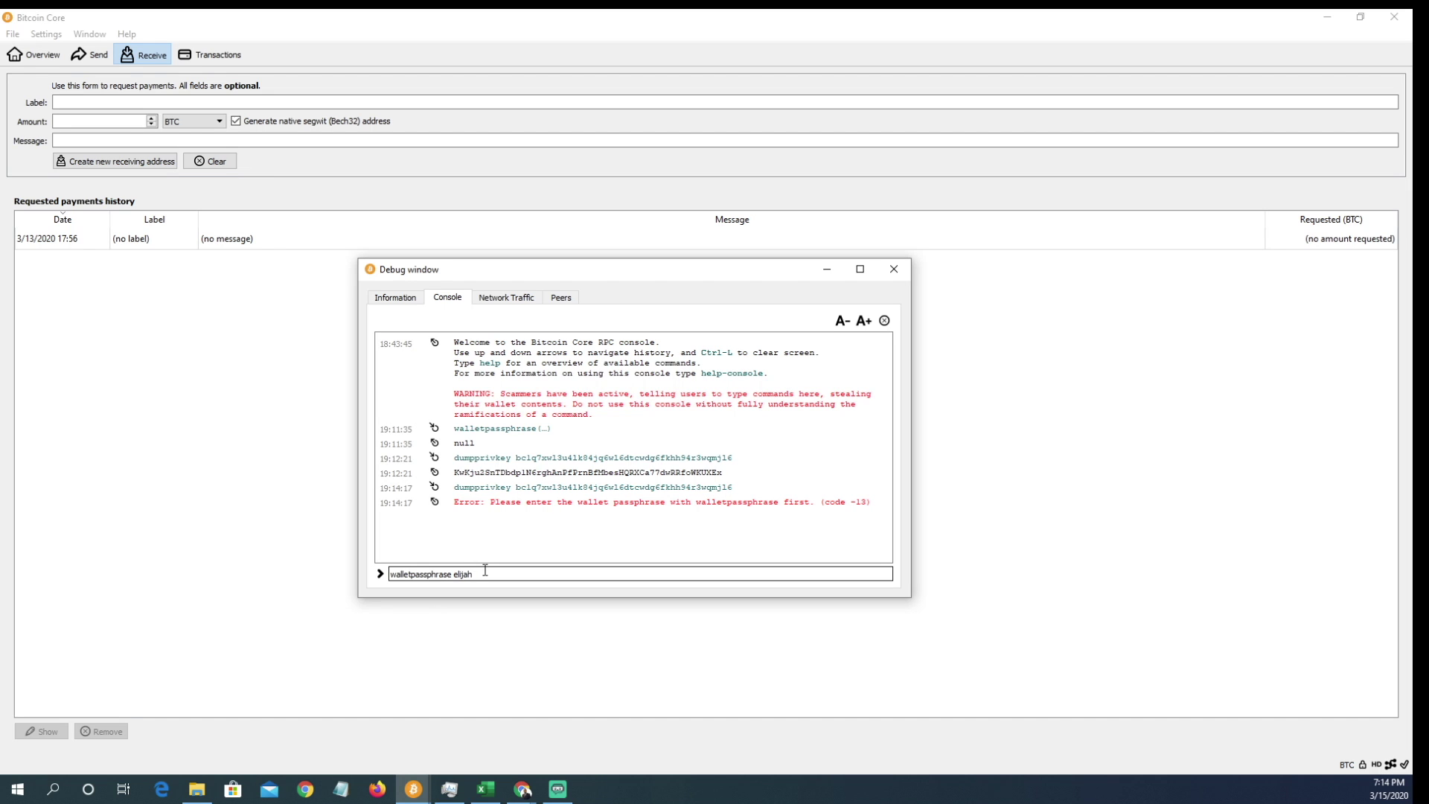
{"action": "key", "text": "Return"}
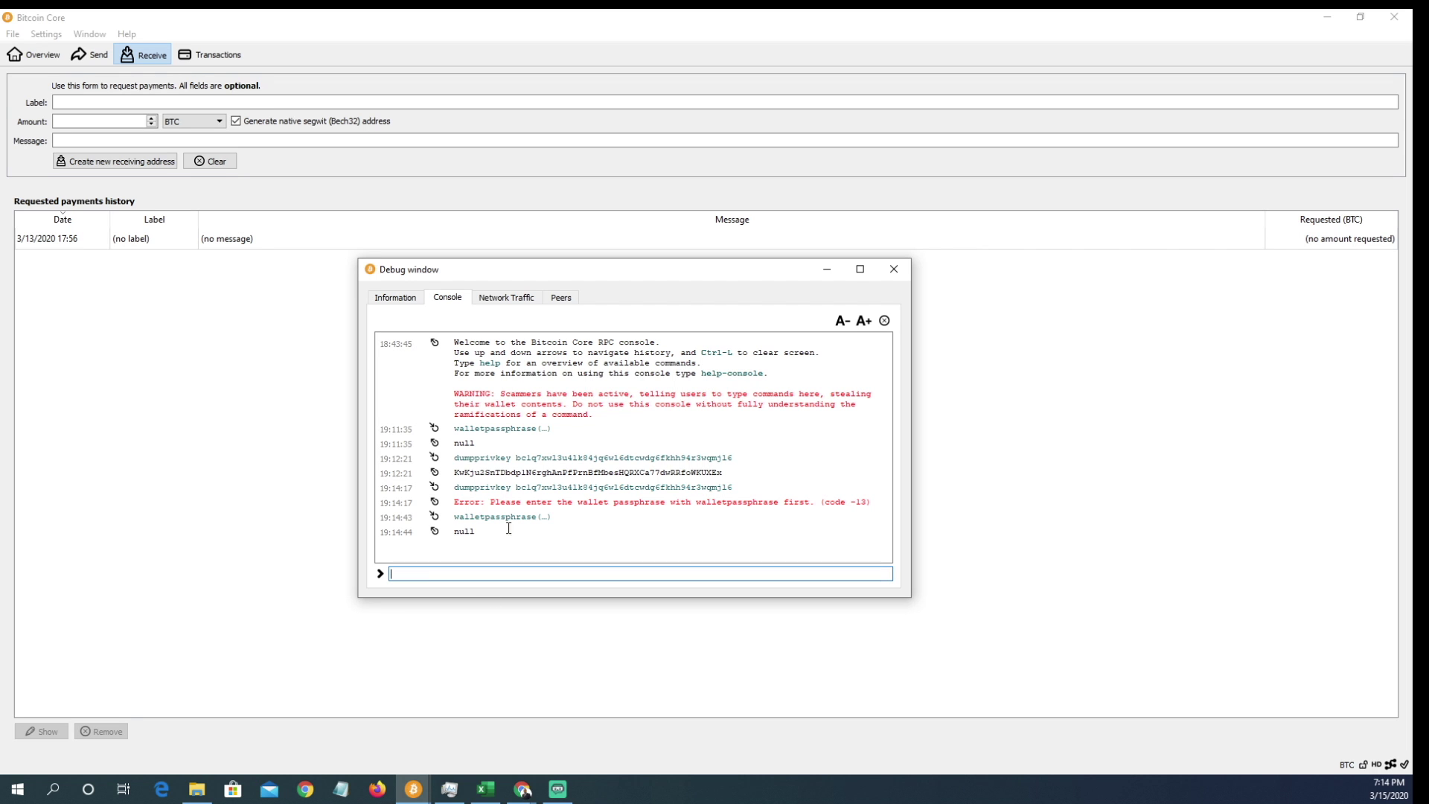
{"action": "type", "text": "du"}
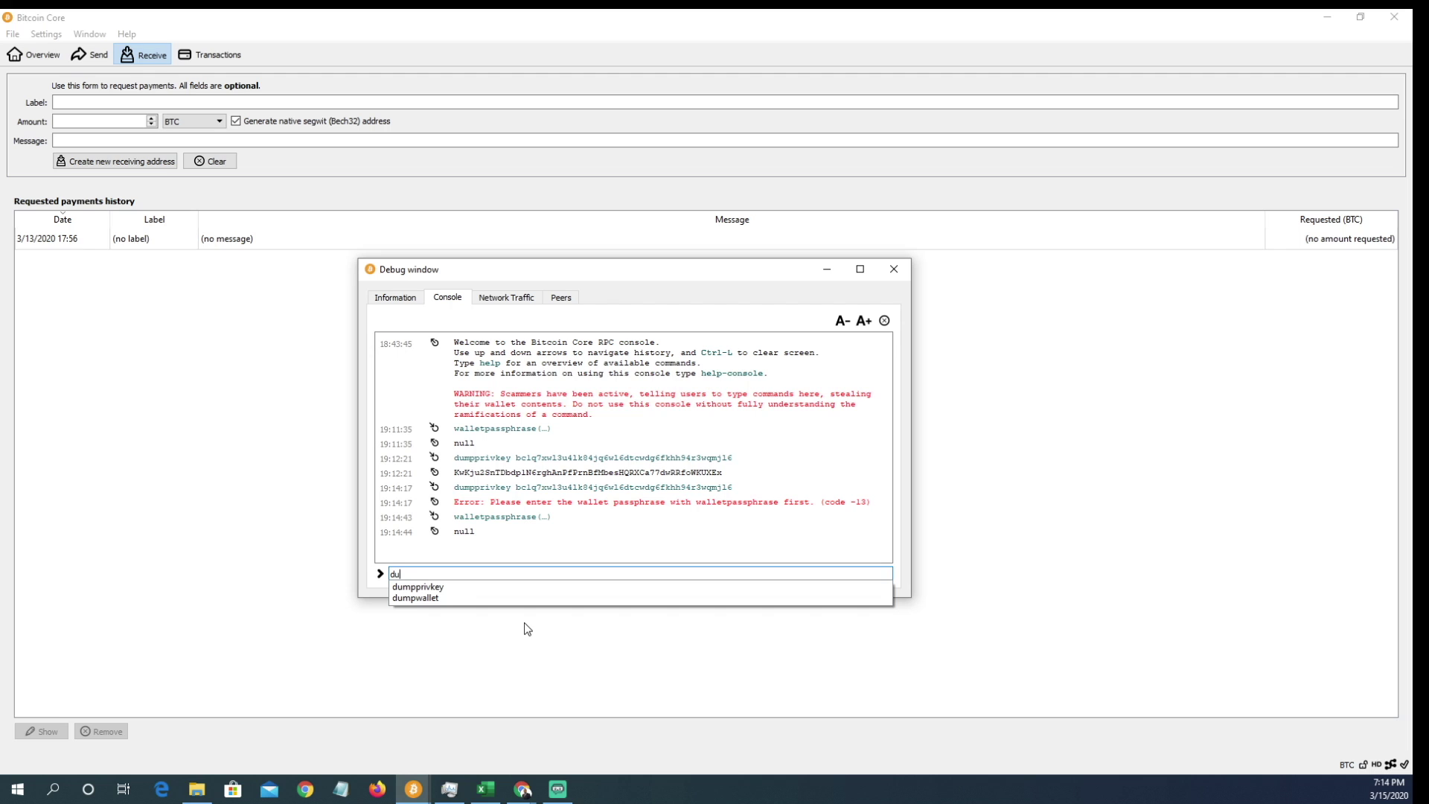
Run dumpprivkey on the pasted receiving address to print its private key again
{"action": "left_click", "coordinate": [426, 587]}
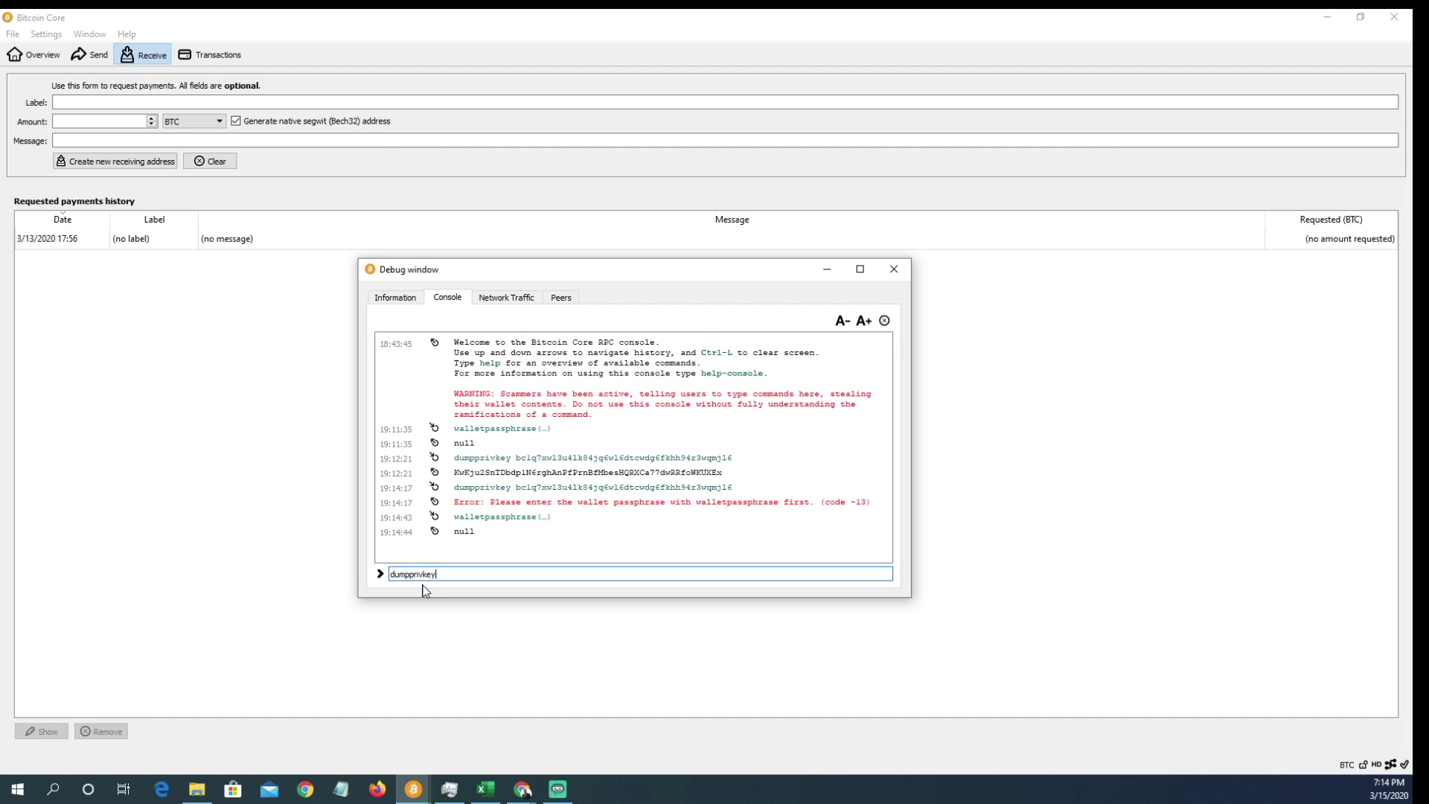
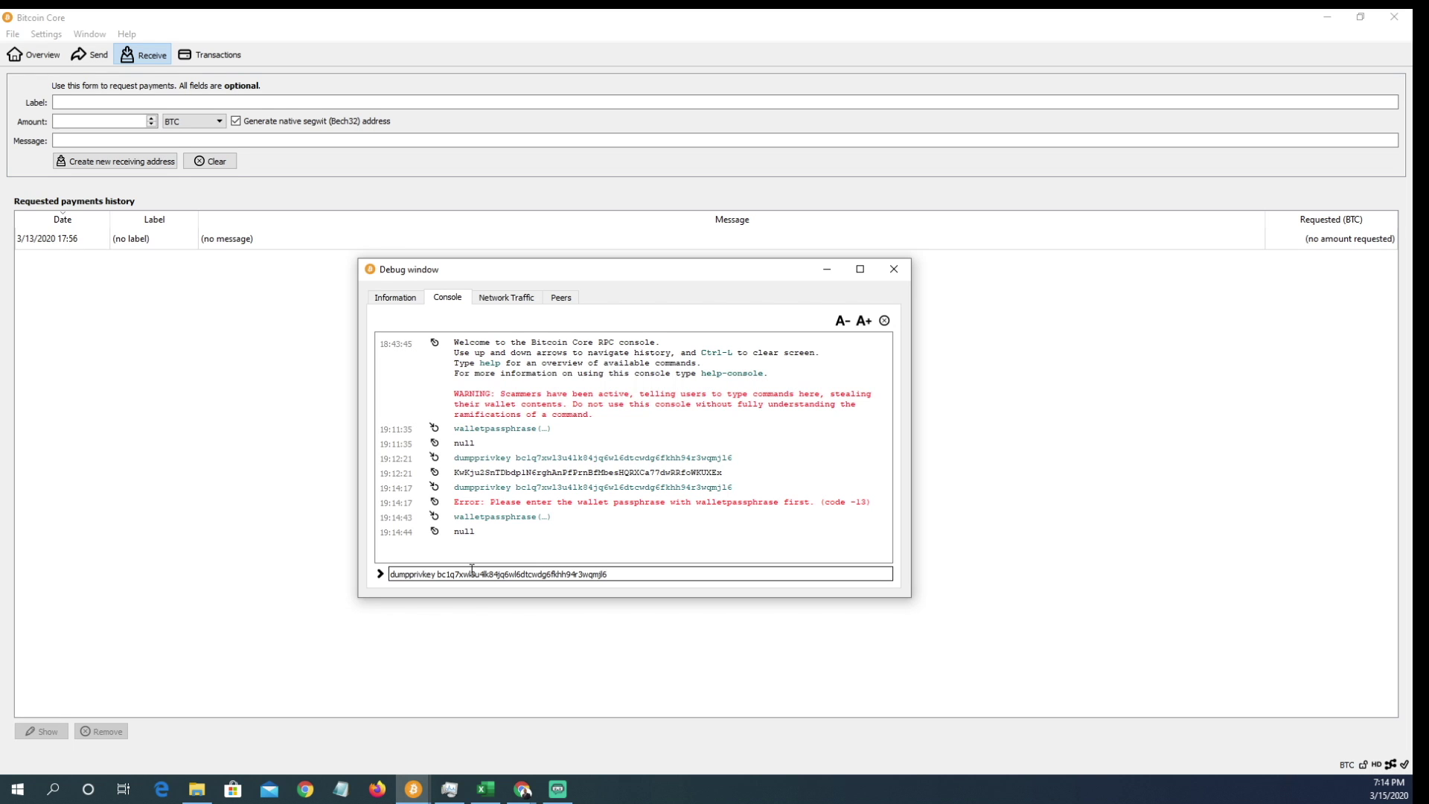
{"action": "key", "text": "Return"}
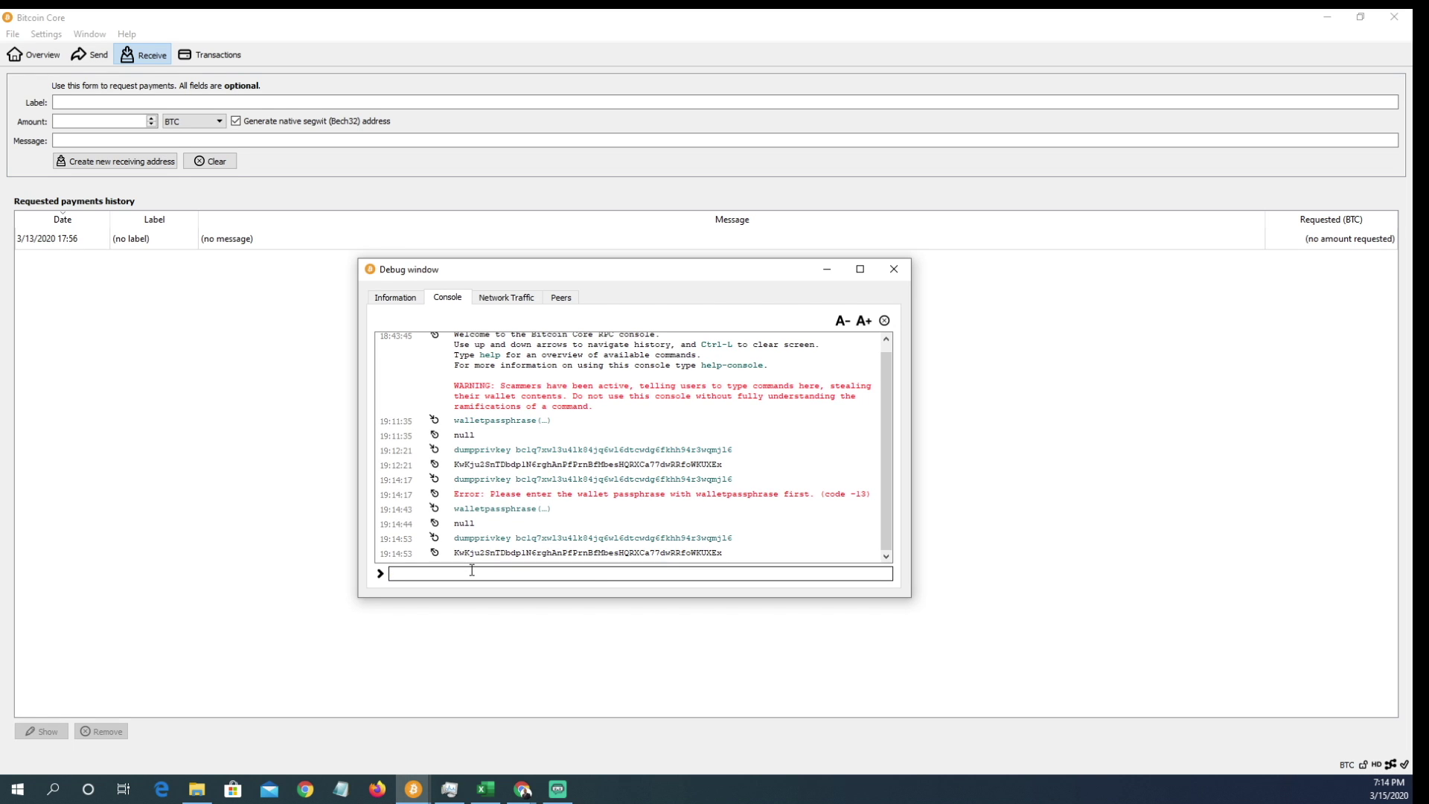